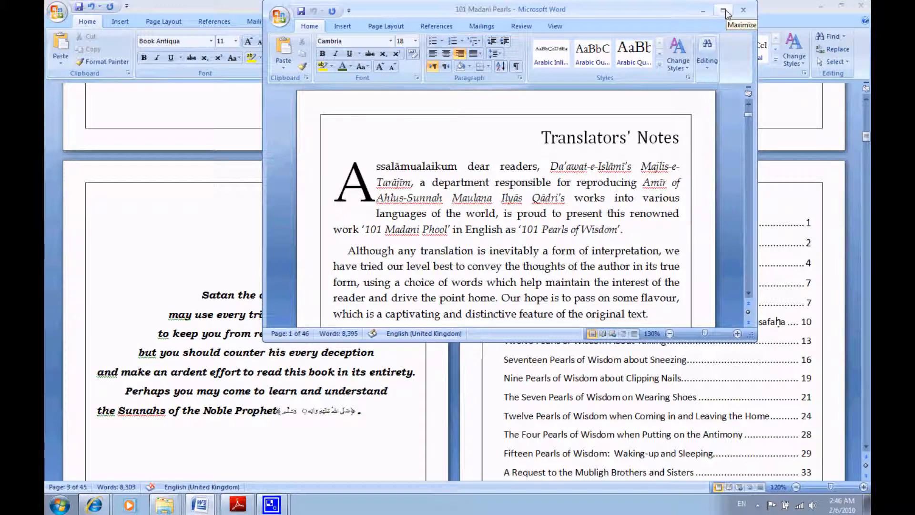
- Maximize the 101 Madani Pearls document and look through the Translators' Notes and the transliteration chart
{"action": "left_click", "coordinate": [723, 10]}
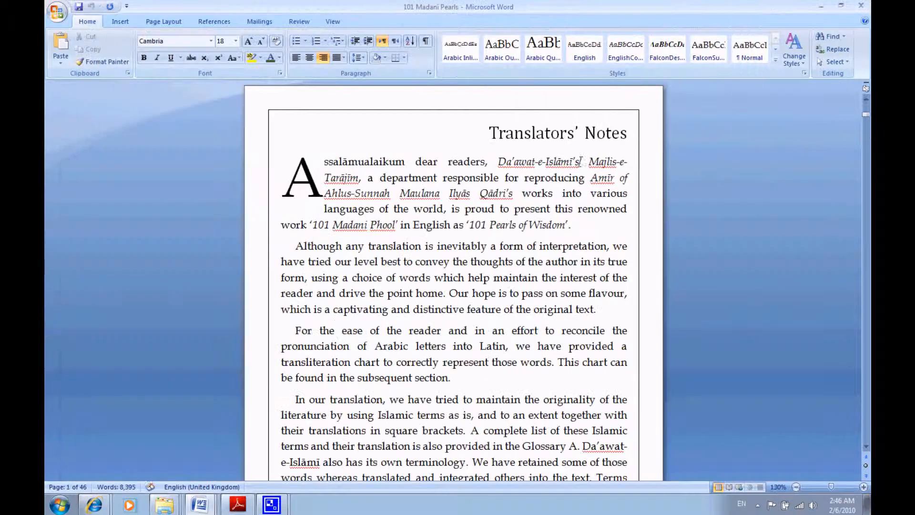
{"action": "left_click_drag", "start_coordinate": [498, 161], "coordinate": [628, 176]}
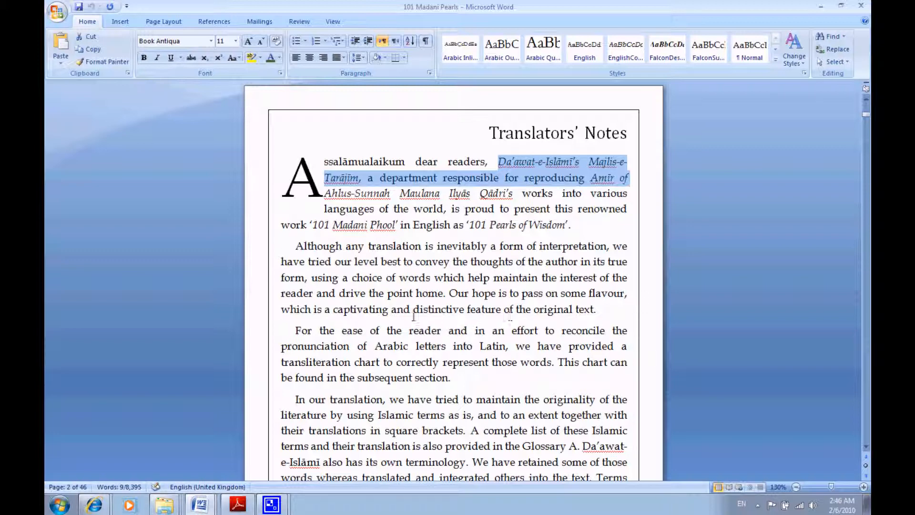
{"action": "scroll", "coordinate": [391, 304], "scroll_direction": "down", "scroll_amount": 9}
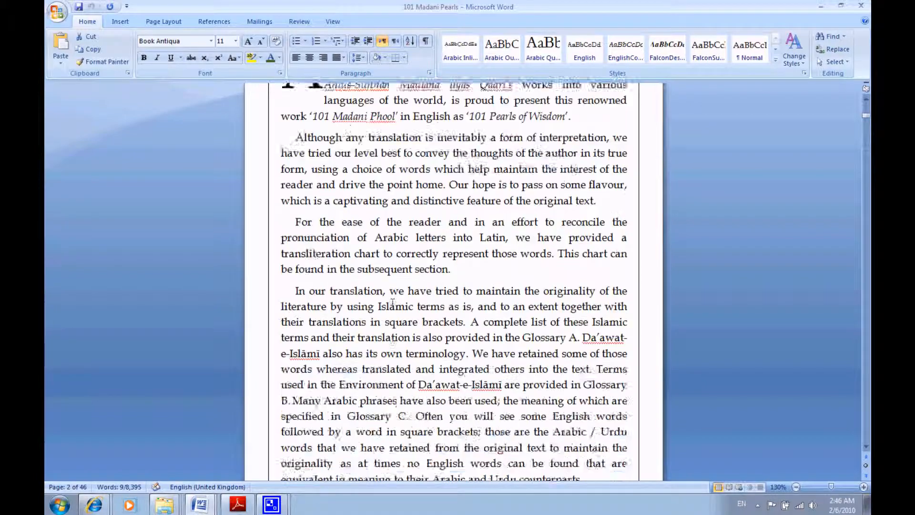
{"action": "scroll", "coordinate": [392, 302], "scroll_direction": "down", "scroll_amount": 5}
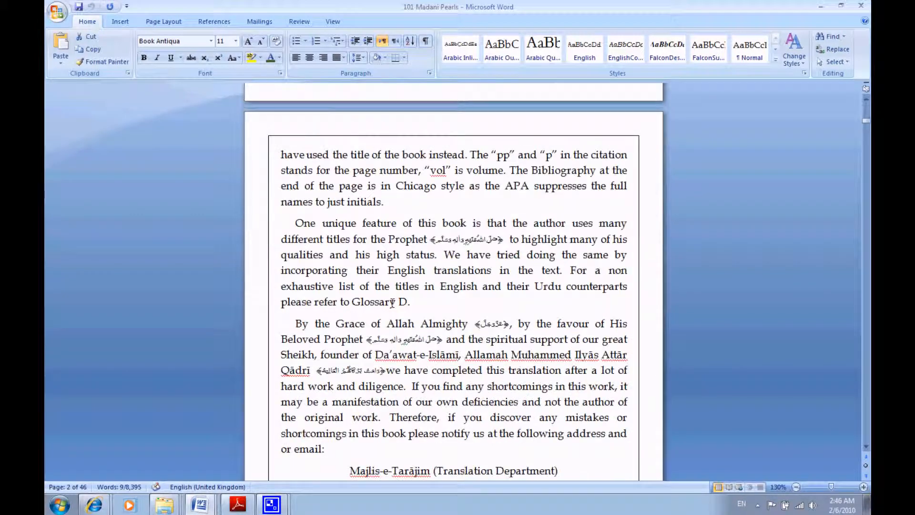
{"action": "scroll", "coordinate": [413, 271], "scroll_direction": "up", "scroll_amount": 3}
{"action": "scroll", "coordinate": [414, 272], "scroll_direction": "down", "scroll_amount": 9}
{"action": "scroll", "coordinate": [413, 271], "scroll_direction": "down", "scroll_amount": 20}
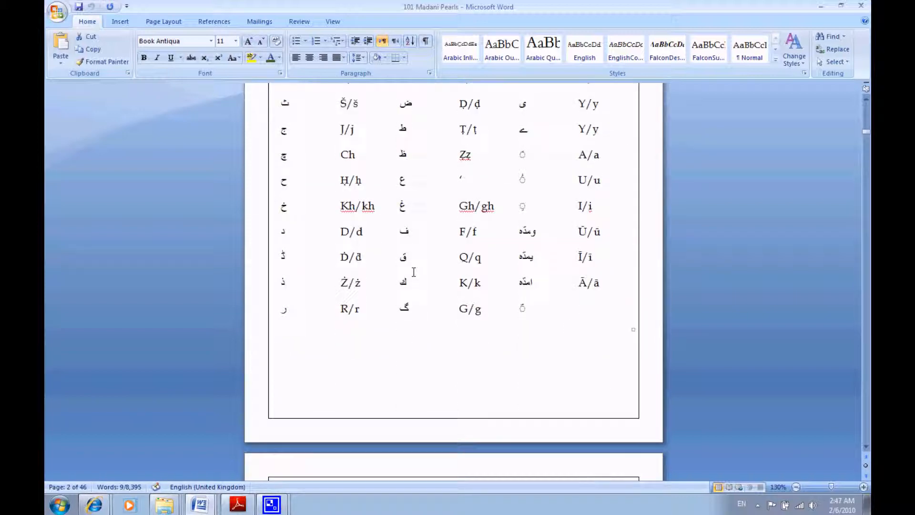
- Review the centred "Satan the accursed" preface passage and the Arabic opening lines above "Virtue of Reciting Durūd"
{"action": "left_click_drag", "start_coordinate": [350, 125], "coordinate": [616, 231]}
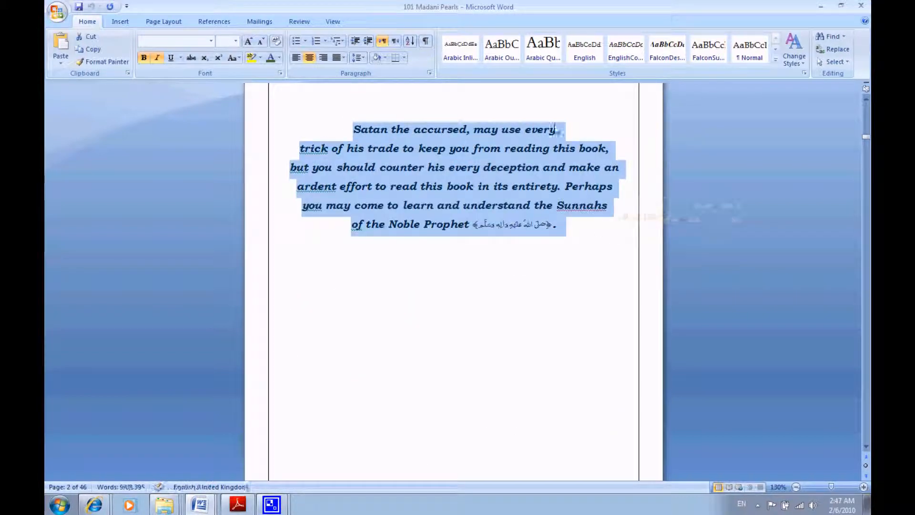
{"action": "left_click", "coordinate": [374, 130]}
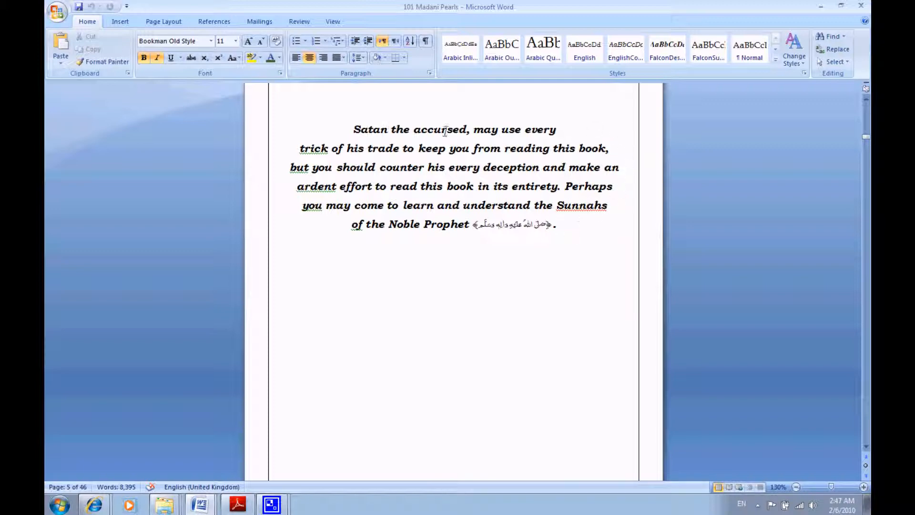
{"action": "scroll", "coordinate": [581, 228], "scroll_direction": "down", "scroll_amount": 10}
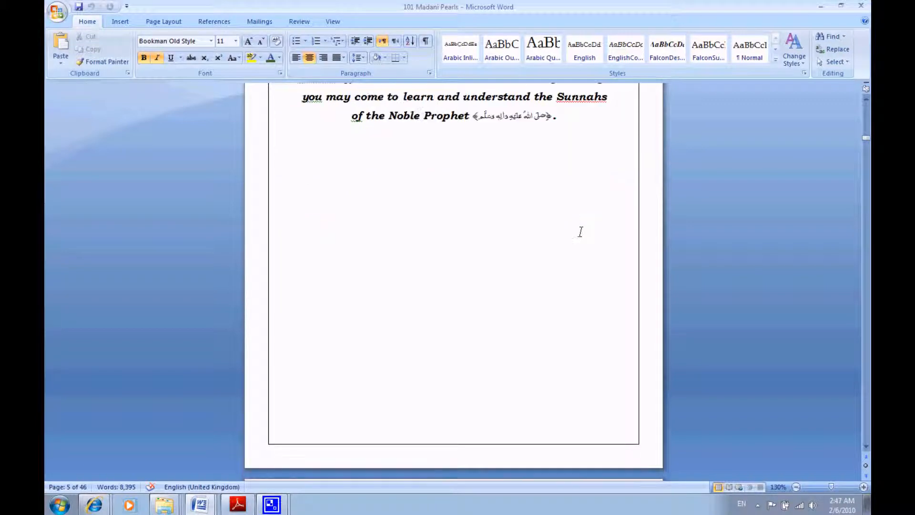
{"action": "scroll", "coordinate": [579, 233], "scroll_direction": "up", "scroll_amount": 1}
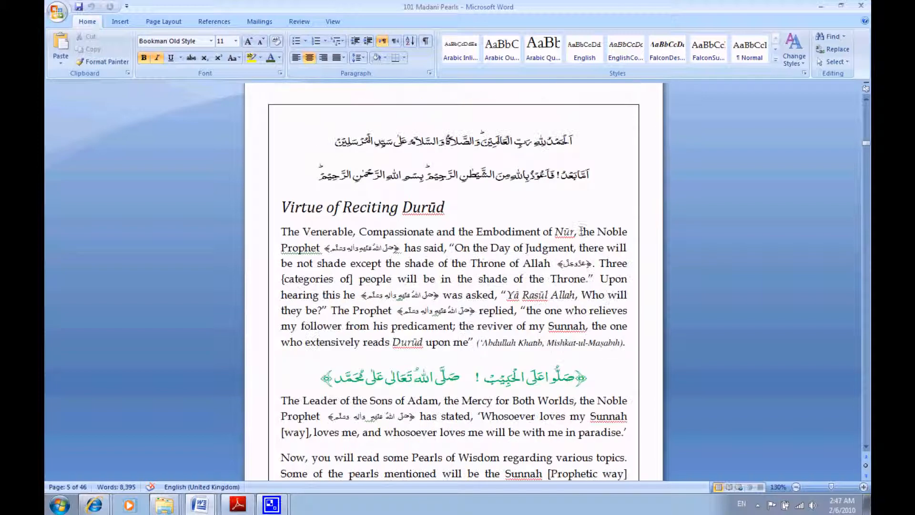
{"action": "left_click_drag", "start_coordinate": [600, 176], "coordinate": [573, 142]}
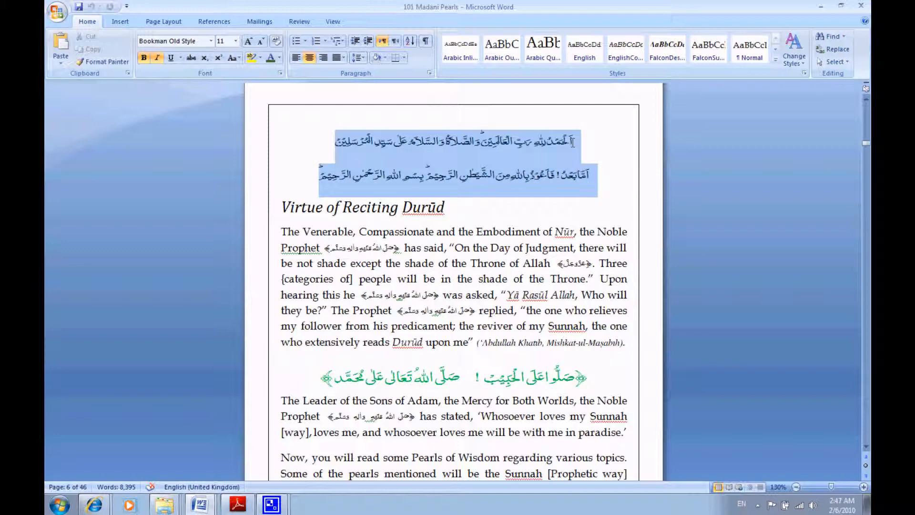
{"action": "left_click", "coordinate": [536, 150]}
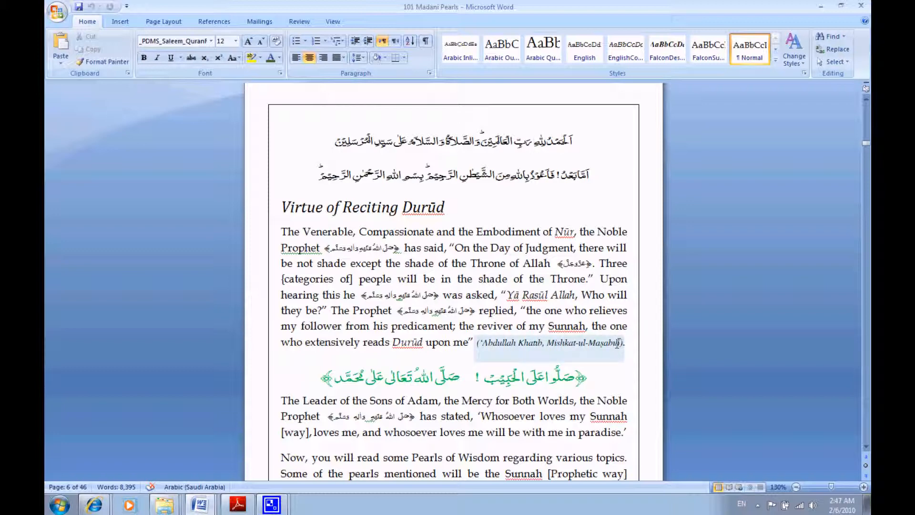
- Move the Mishkat-ul-Maṣabīḥ citation from the end of the Durūd quotation to after "paradise" in the "Whosoever loves my Sunnah" quotation
{"action": "left_click", "coordinate": [611, 346]}
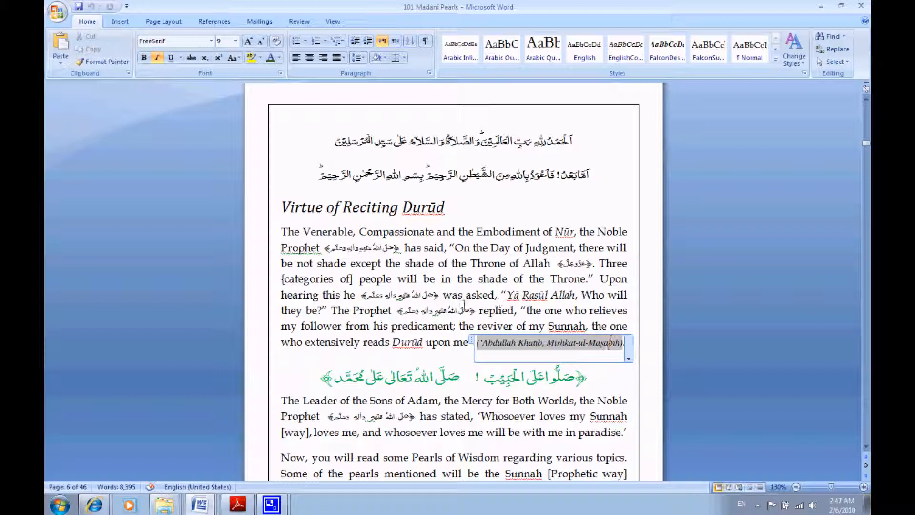
{"action": "left_click", "coordinate": [462, 357]}
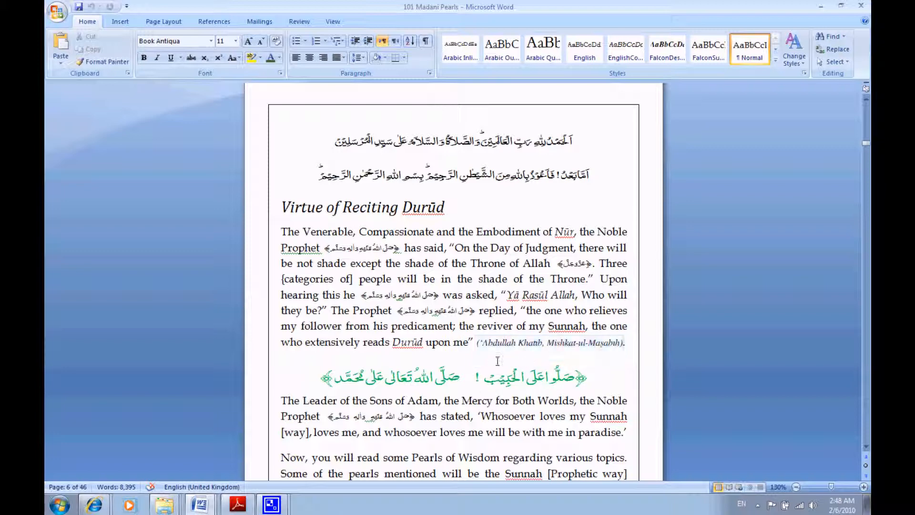
{"action": "left_click", "coordinate": [496, 347]}
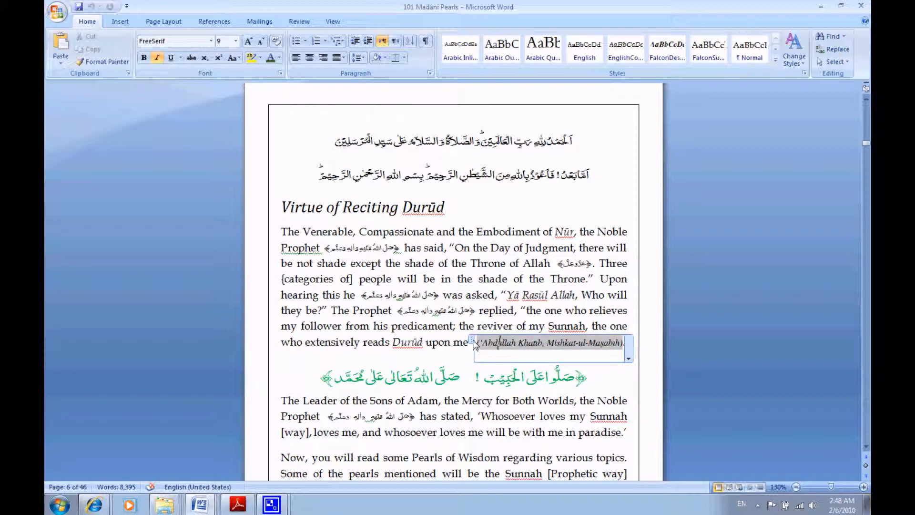
{"action": "left_click_drag", "start_coordinate": [472, 340], "coordinate": [621, 444]}
{"action": "left_click", "coordinate": [431, 447]}
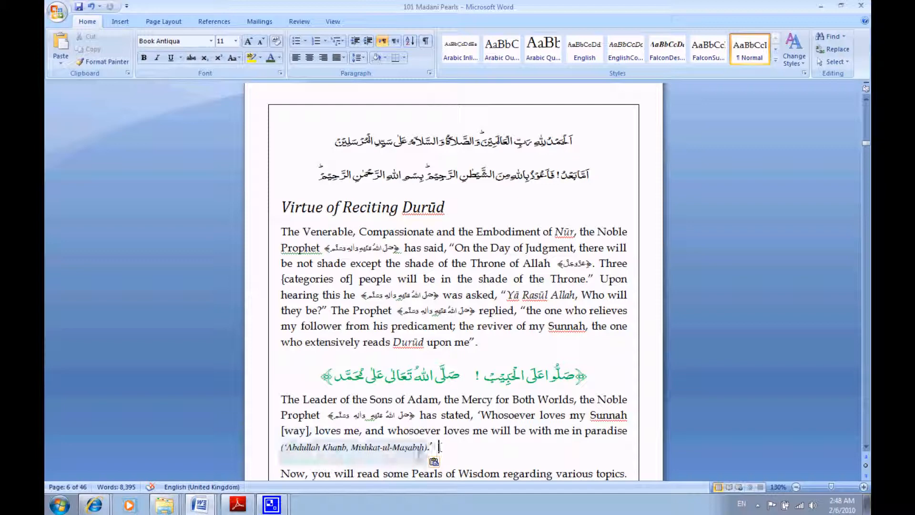
- Delete the Mishkat-ul-Maṣabīḥ citation after "paradise" and tidy the quotation's ending to read "paradise.’"
{"action": "left_click", "coordinate": [405, 453]}
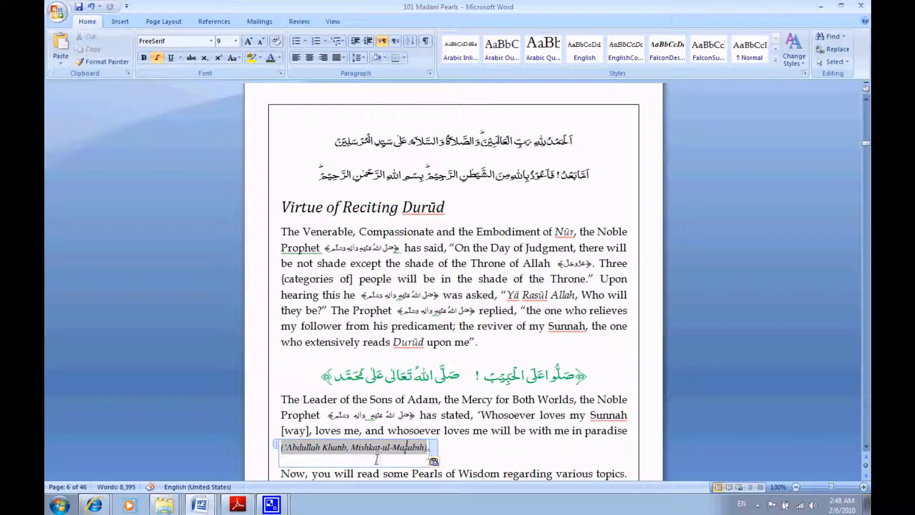
{"action": "left_click", "coordinate": [275, 446]}
{"action": "key", "text": "Delete"}
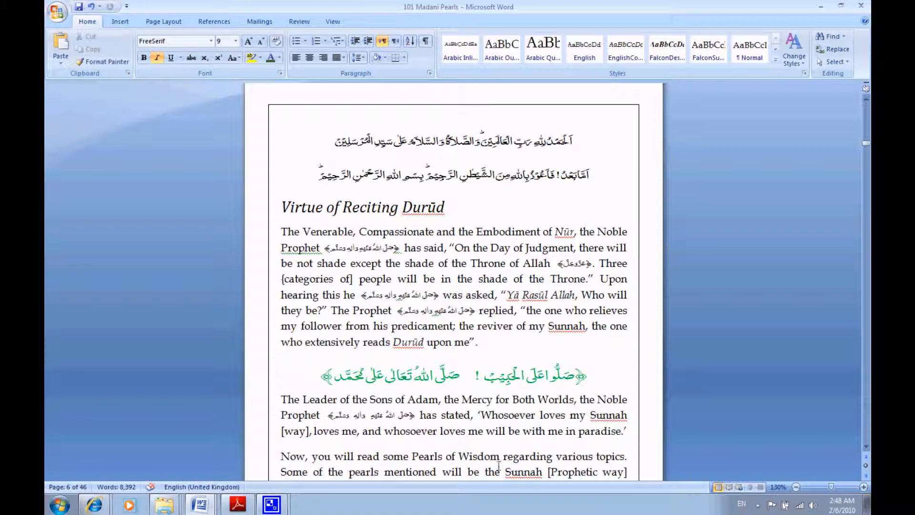
{"action": "key", "text": "BackSpace"}
{"action": "type", "text": "e"}
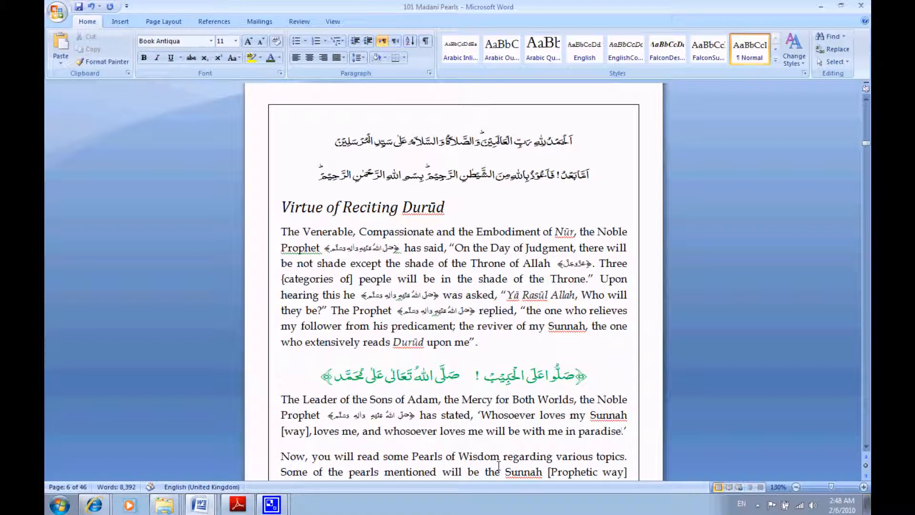
- Check the source reference for the second quotation in 101-madani-phool.pdf in Adobe Reader, and return to the Word document
{"action": "left_click", "coordinate": [238, 504]}
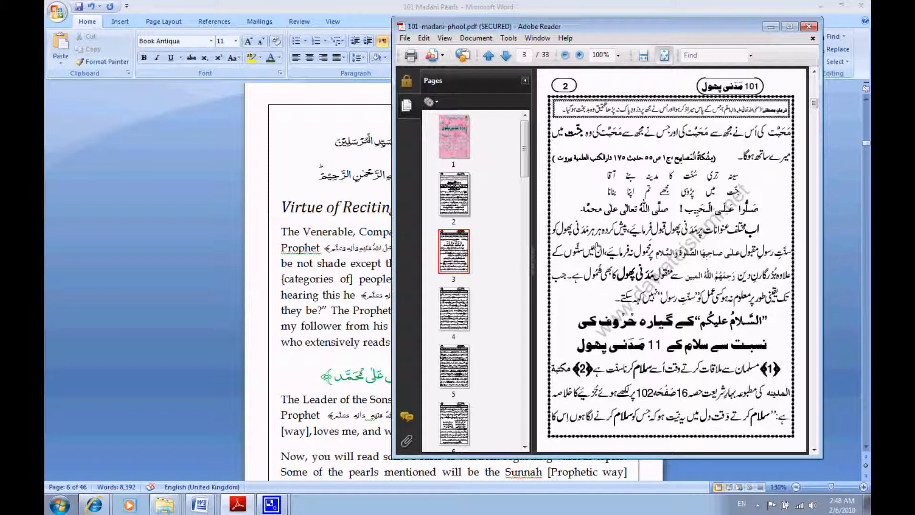
{"action": "left_click", "coordinate": [356, 365]}
{"action": "scroll", "coordinate": [406, 373], "scroll_direction": "down", "scroll_amount": 2}
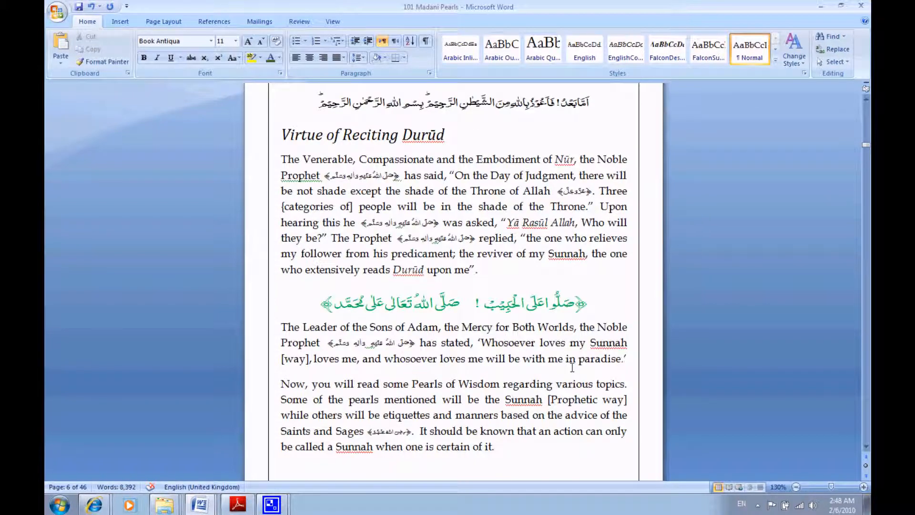
- Add a new line below the "Whosoever loves my Sunnah" paragraph with the transliterated word "ḥadiš" and select the word
{"action": "type", "text": "."}
{"action": "key", "text": "Return"}
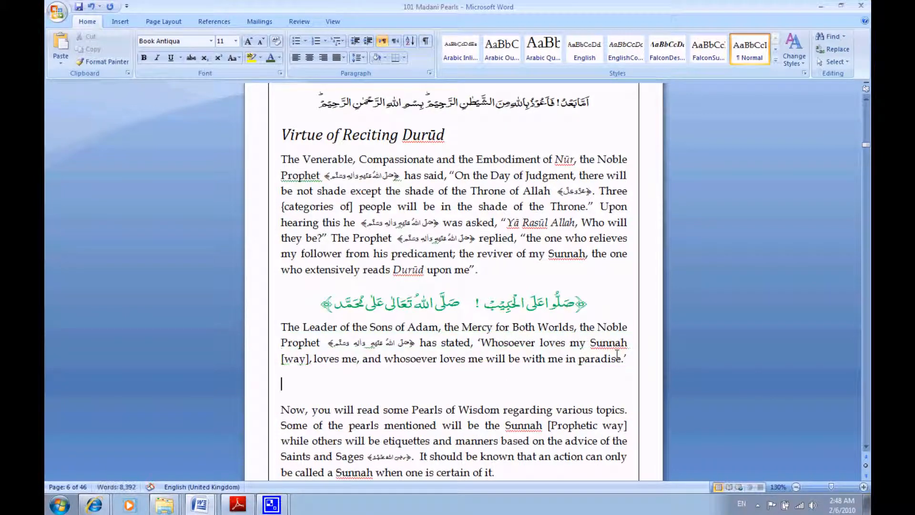
{"action": "key", "text": "alt"}
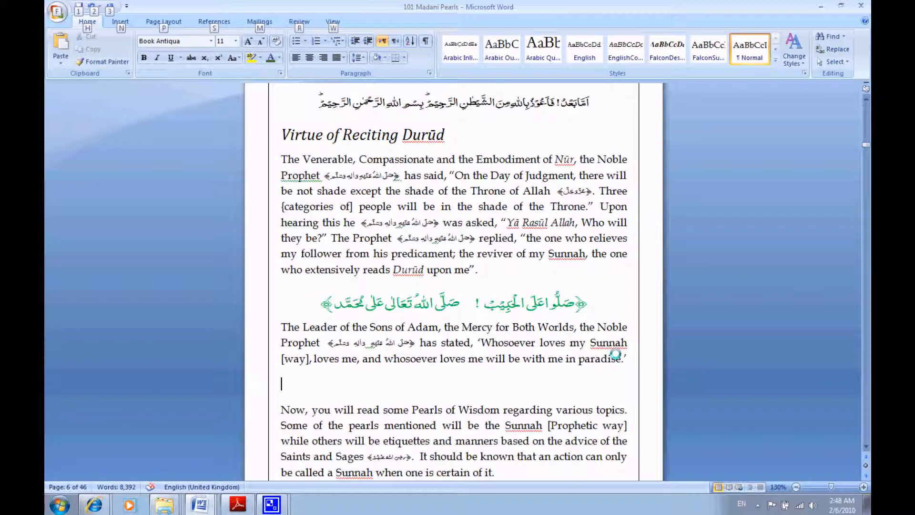
{"action": "key", "text": "Escape"}
{"action": "type", "text": "ḥa"}
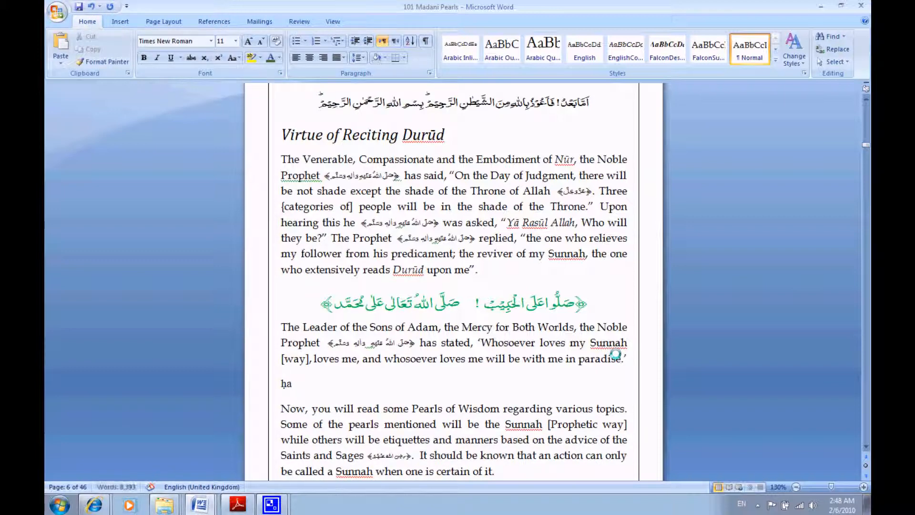
{"action": "type", "text": "dith"}
{"action": "key", "text": "BackSpace"}
{"action": "key", "text": "BackSpace"}
{"action": "type", "text": "s"}
{"action": "key", "text": "BackSpace"}
{"action": "key", "text": "BackSpace"}
{"action": "type", "text": "iš"}
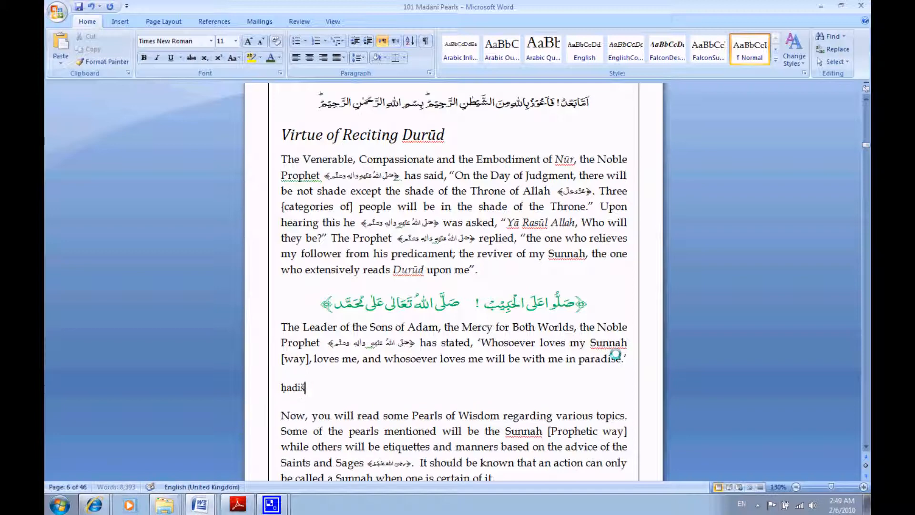
{"action": "key", "text": "shift+Home"}
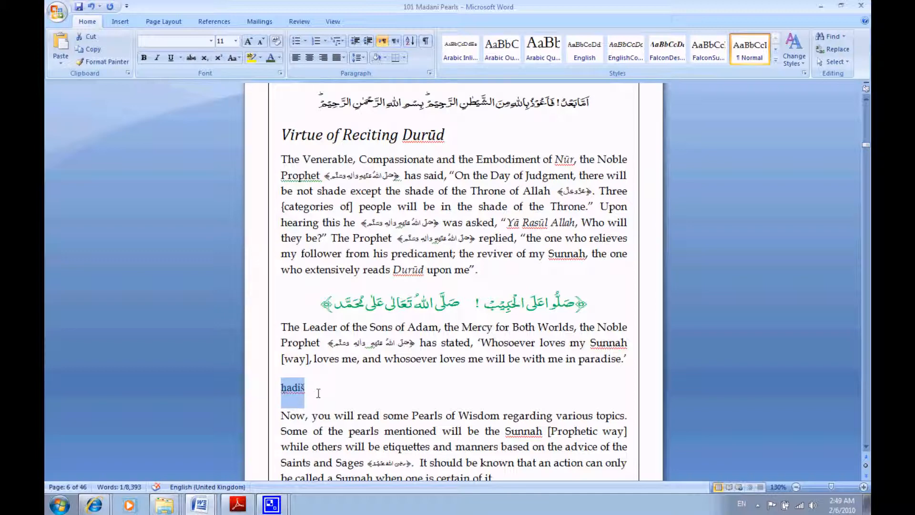
- Place the closing quotation mark before the full stop so that the second quotation ends with "paradise’."
{"action": "left_click", "coordinate": [560, 367]}
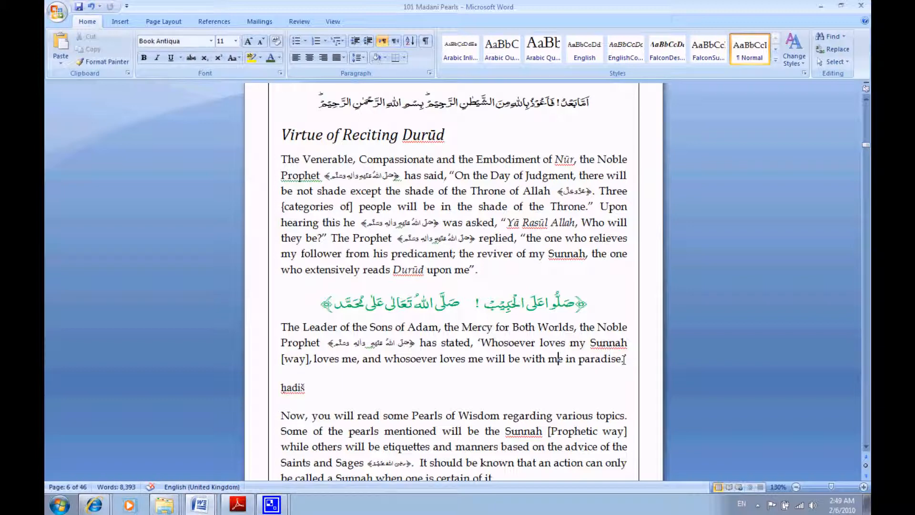
{"action": "left_click", "coordinate": [621, 358]}
{"action": "type", "text": "'."}
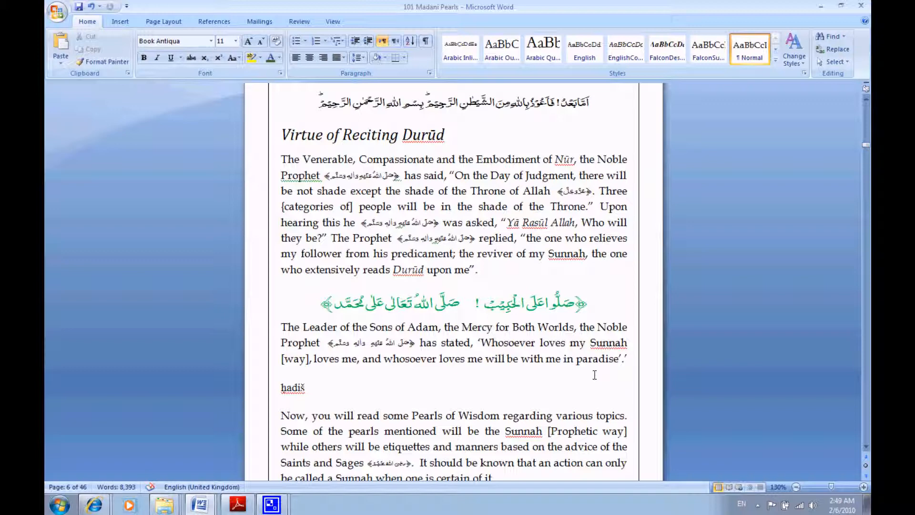
{"action": "key", "text": "Delete"}
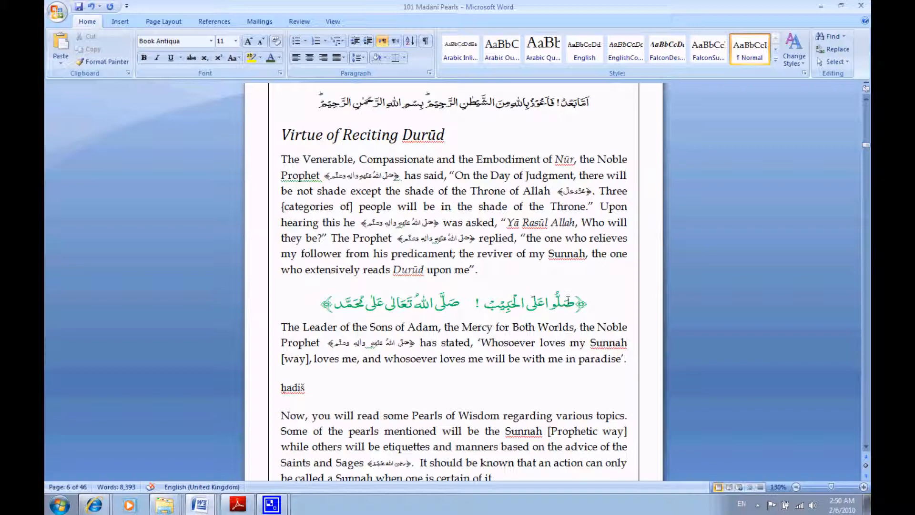
- Highlight the green Arabic line, and leave a space between the closing quotation mark and full stop after "paradise"
{"action": "left_click_drag", "start_coordinate": [592, 304], "coordinate": [587, 305]}
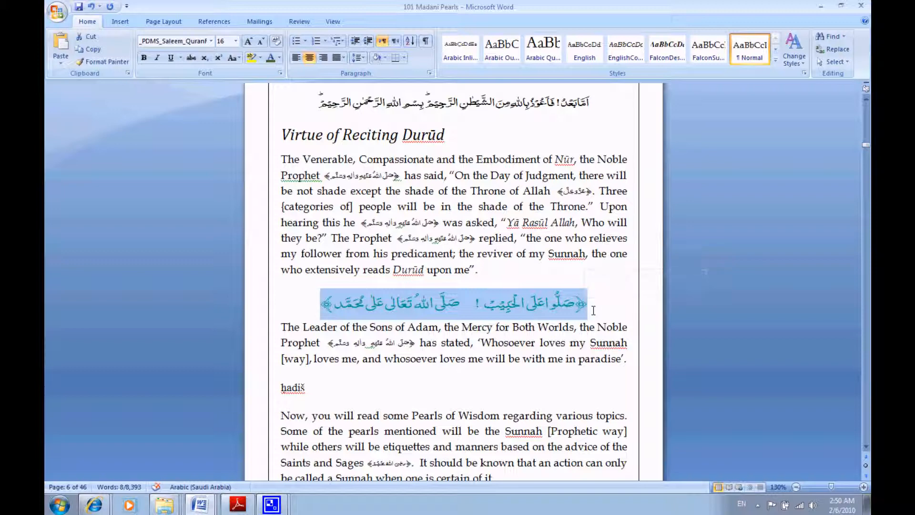
{"action": "left_click", "coordinate": [623, 359]}
{"action": "key", "text": "BackSpace"}
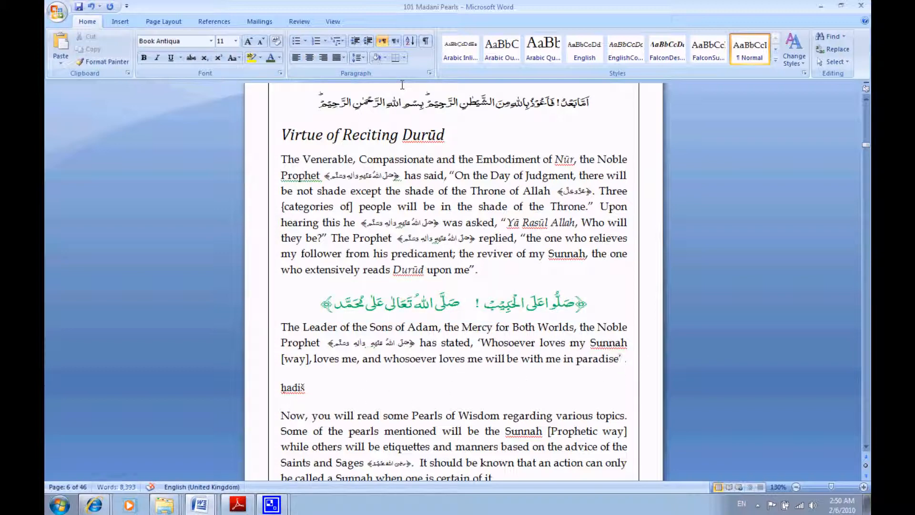
- Look through the document's current list of sources in the Source Manager and close it
{"action": "left_click", "coordinate": [213, 22]}
{"action": "type", "text": "."}
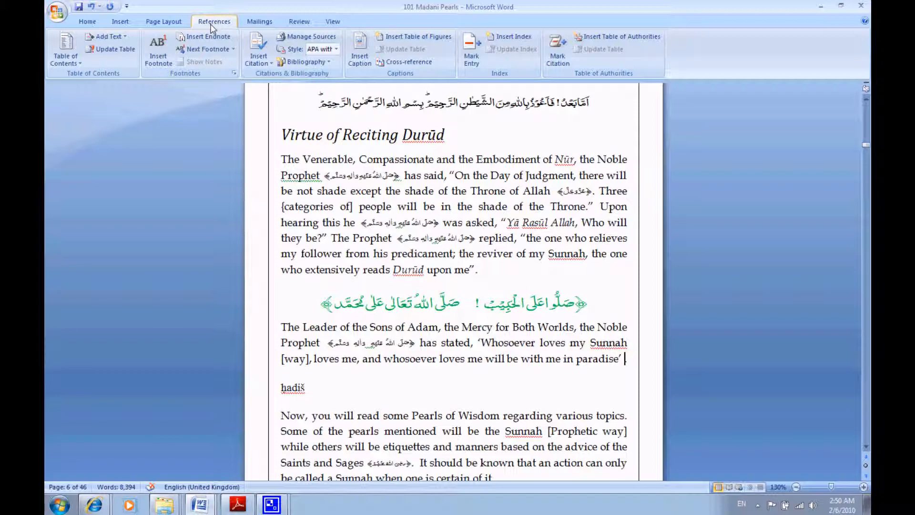
{"action": "left_click", "coordinate": [315, 36]}
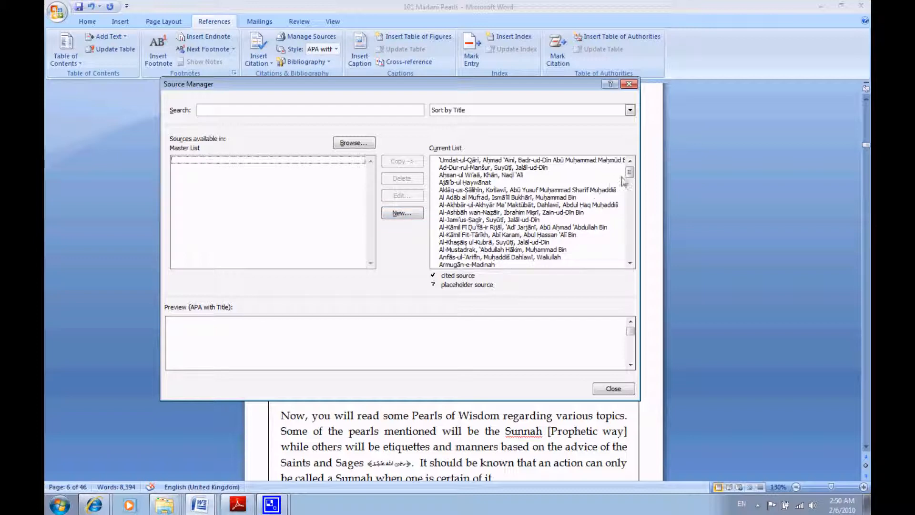
{"action": "mouse_move", "coordinate": [629, 171]}
{"action": "left_mouse_down"}
{"action": "mouse_move", "coordinate": [640, 266]}
{"action": "mouse_move", "coordinate": [635, 169]}
{"action": "left_mouse_up"}
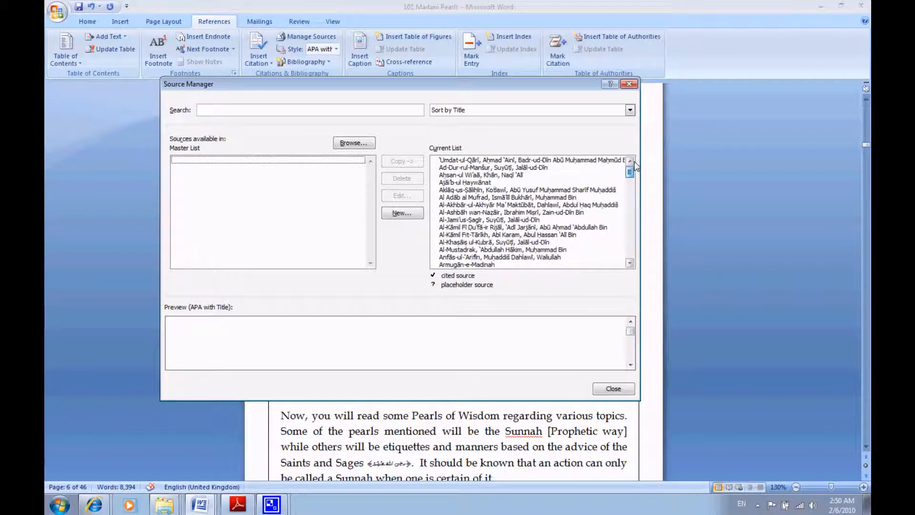
{"action": "left_click", "coordinate": [629, 84]}
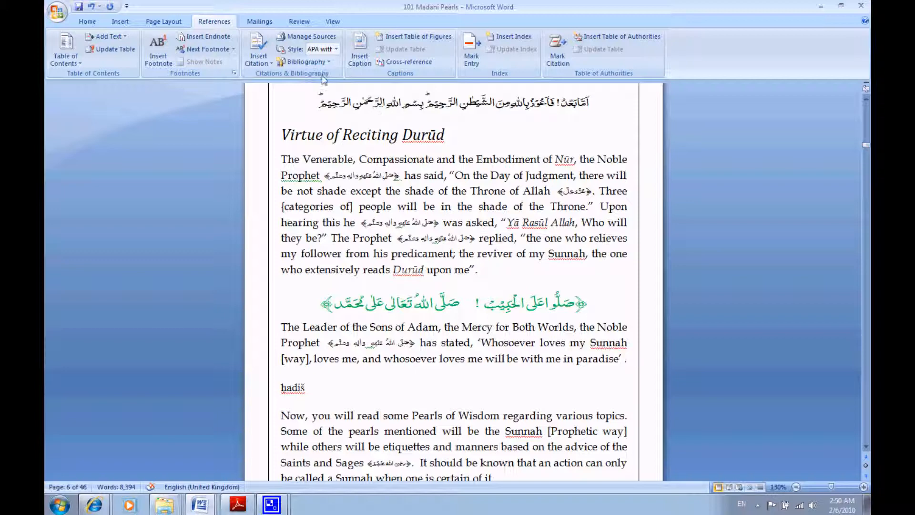
- Insert a citation of the source Mishkāt-ul-Maṣābīh after the closing quotation mark following "paradise"
{"action": "left_click", "coordinate": [259, 61]}
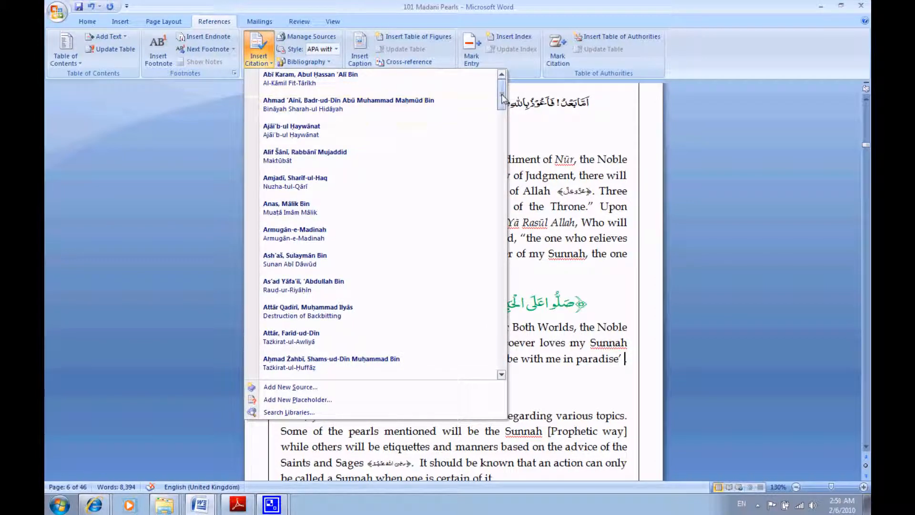
{"action": "left_click_drag", "start_coordinate": [501, 94], "coordinate": [502, 347]}
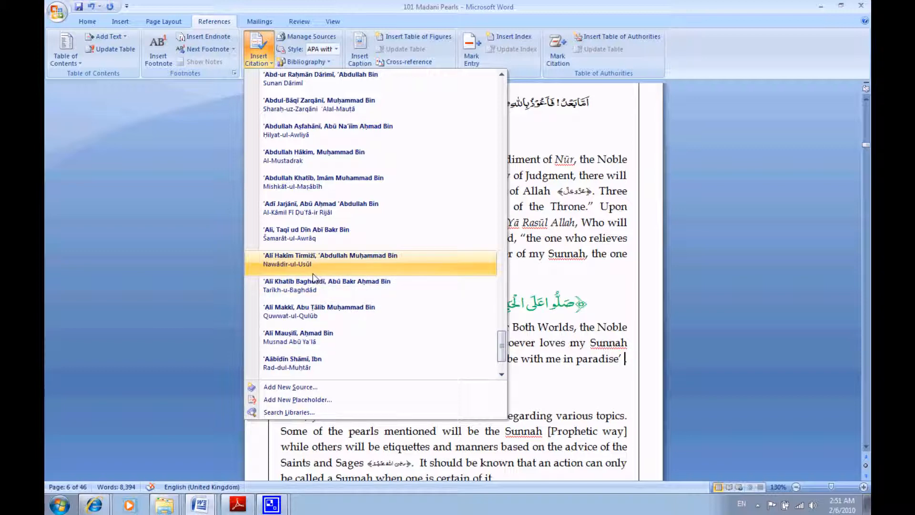
{"action": "left_click", "coordinate": [310, 187]}
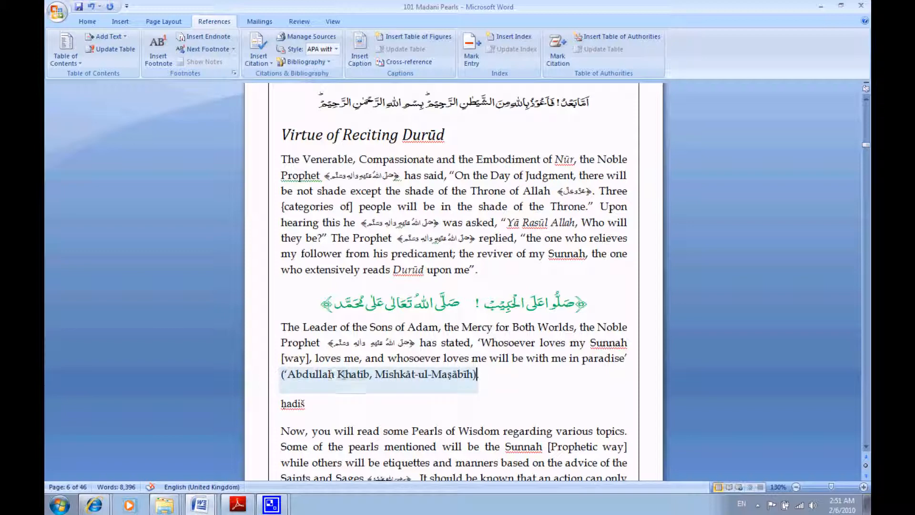
- Select the inserted Mishkāt-ul-Maṣābīh citation and look through the available citation styles without choosing a different one
{"action": "left_click", "coordinate": [338, 376]}
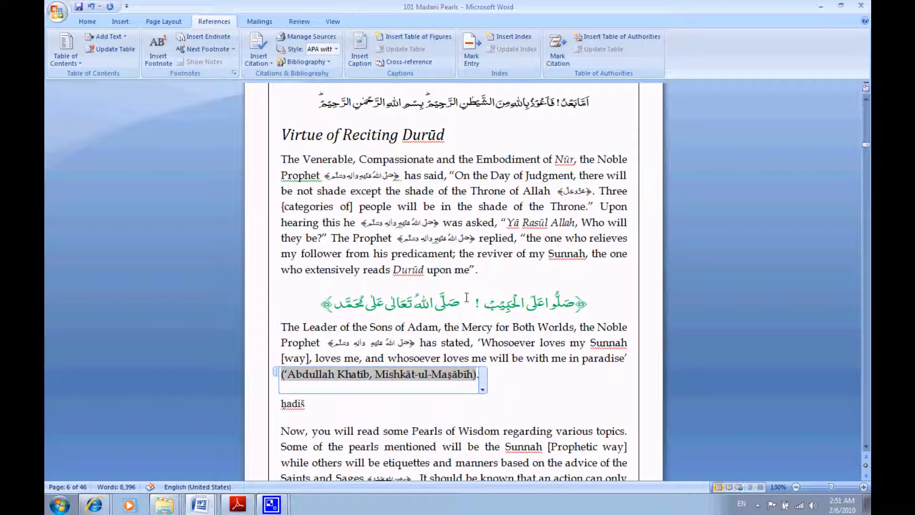
{"action": "left_click", "coordinate": [336, 49]}
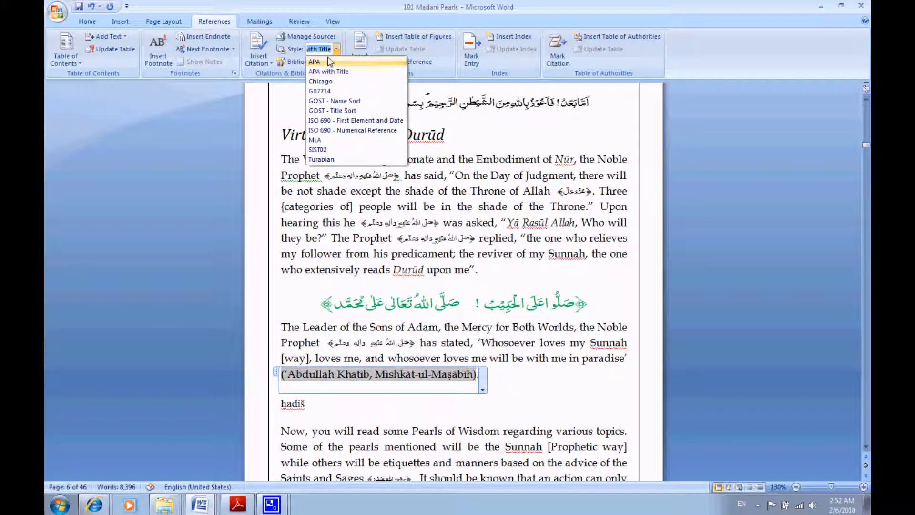
{"action": "left_click", "coordinate": [355, 9]}
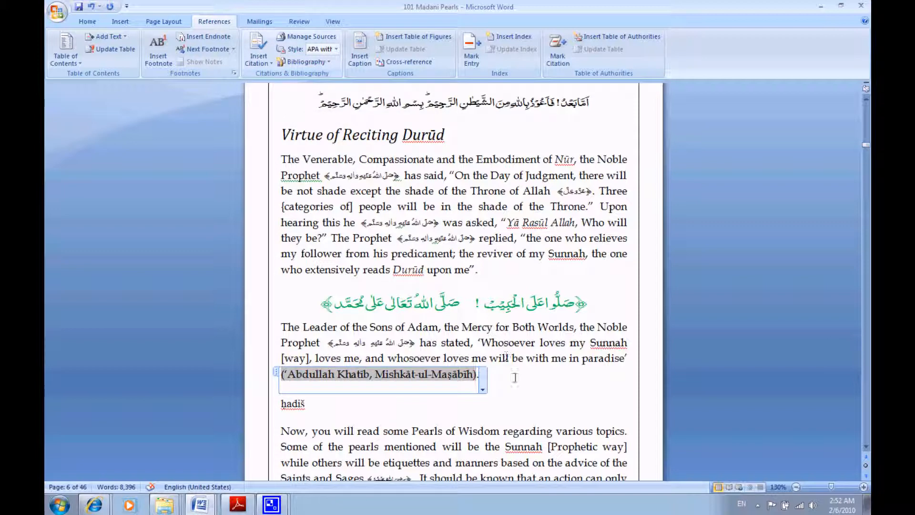
- Open the Mishkāt-ul-Maṣābīh citation for editing its page numbers and suppressed fields
{"action": "left_click", "coordinate": [483, 390]}
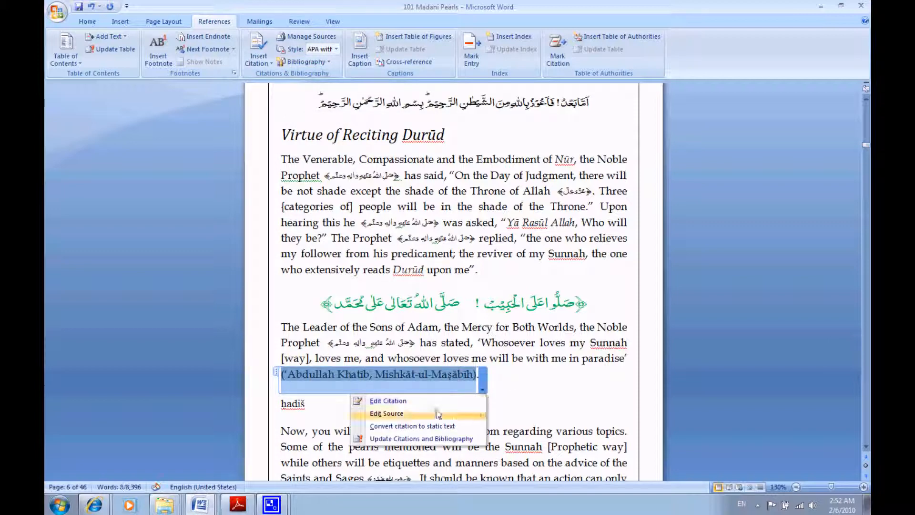
{"action": "left_click", "coordinate": [387, 401]}
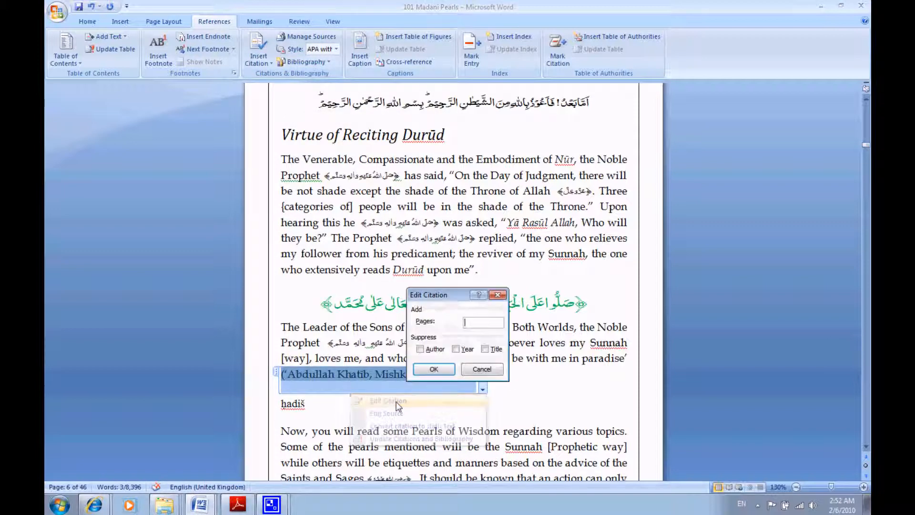